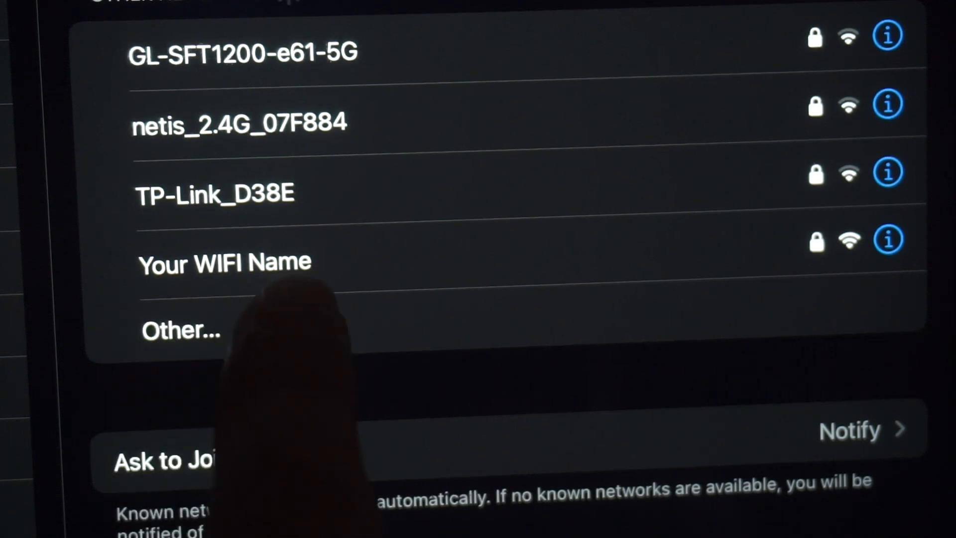
# Step: Join the 'Your WIFI Name' network on the iPad with its password, then return to Brave on the PC
pyautogui.click(303, 257)
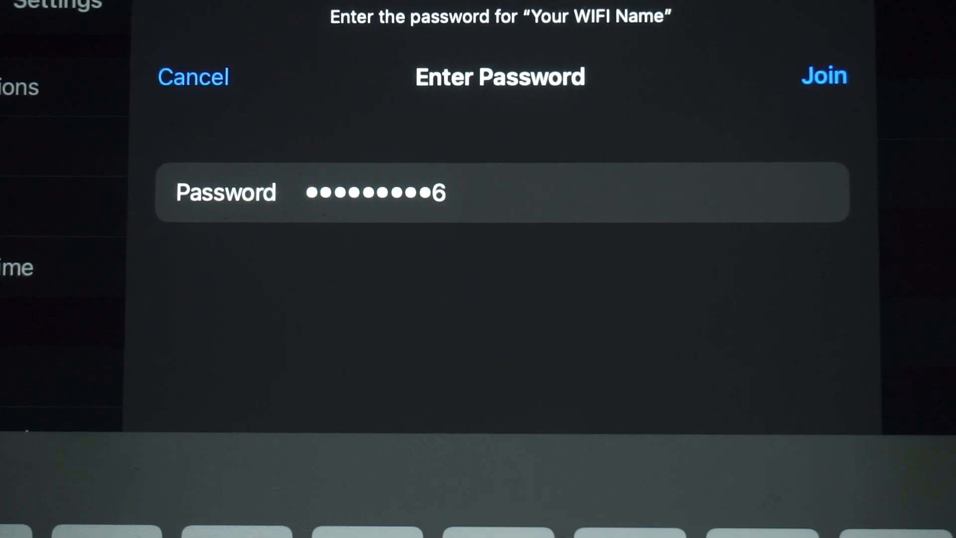
pyautogui.click(824, 76)
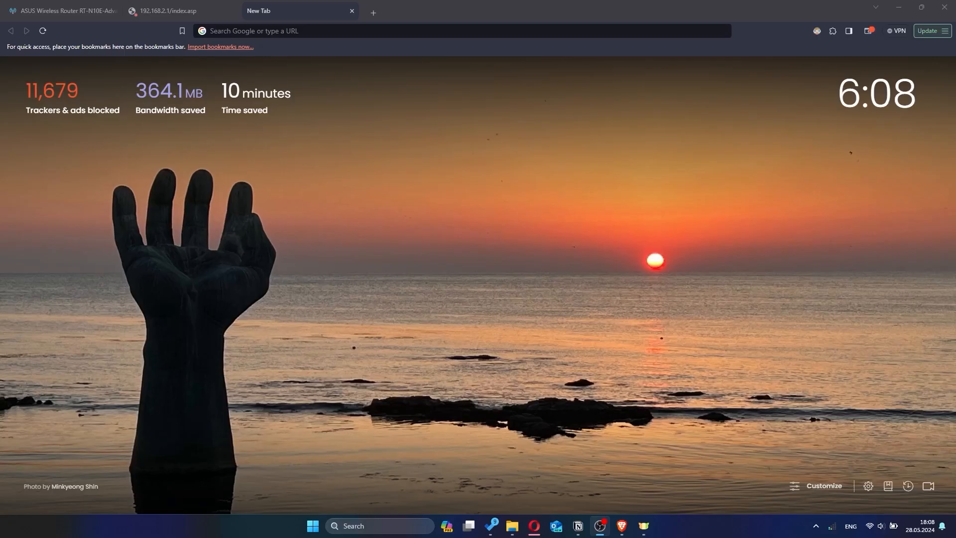
pyautogui.click(657, 261)
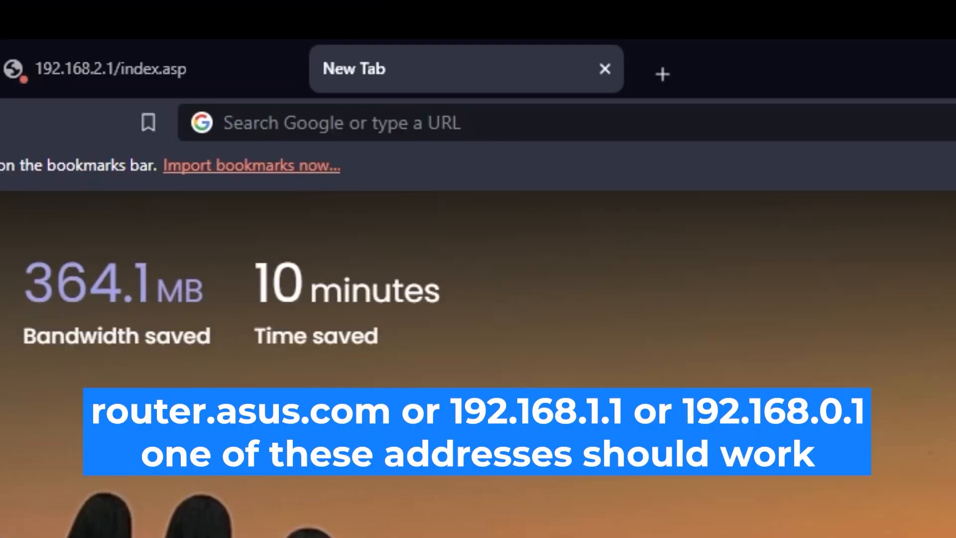
# Step: Load 192.168.2.1 in Brave to reach the router's sign-in prompt
pyautogui.click(528, 31)
pyautogui.write('1')
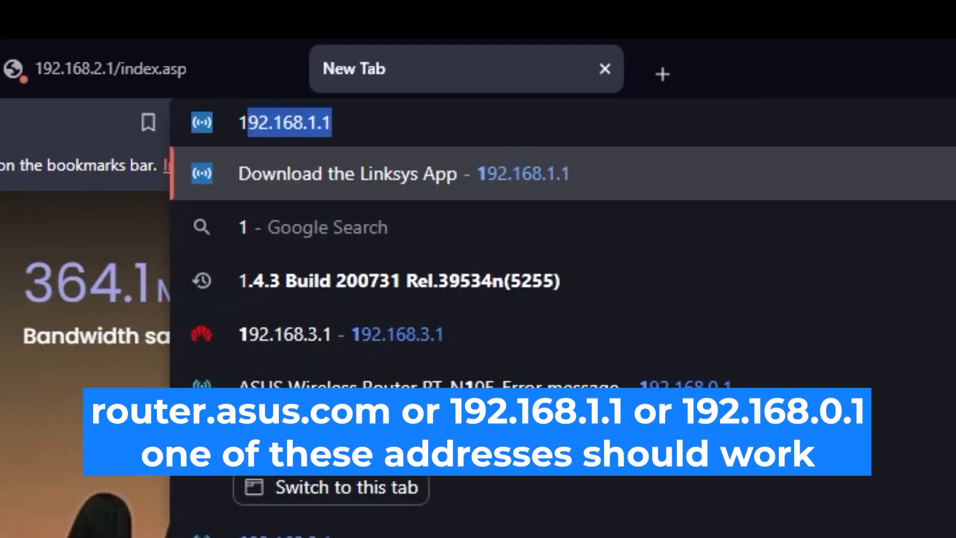
pyautogui.write('92.168.2.1')
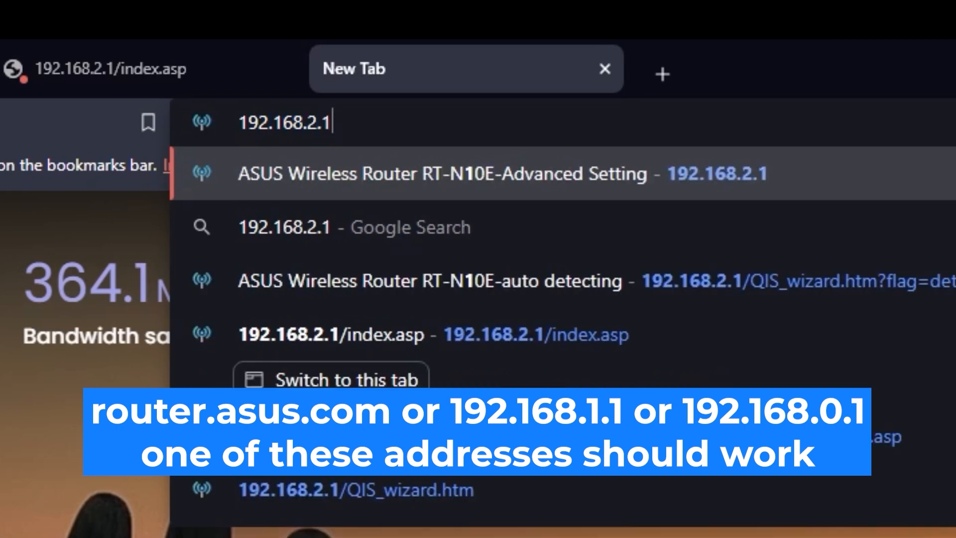
pyautogui.press('Return')
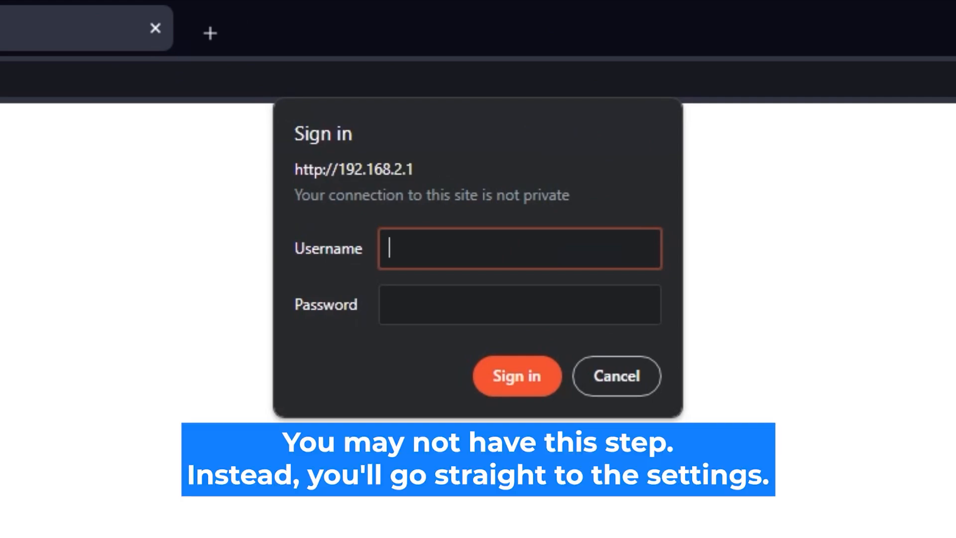
# Step: Sign in to the router as admin with its password, signing in again after the router reset
pyautogui.write('admin')
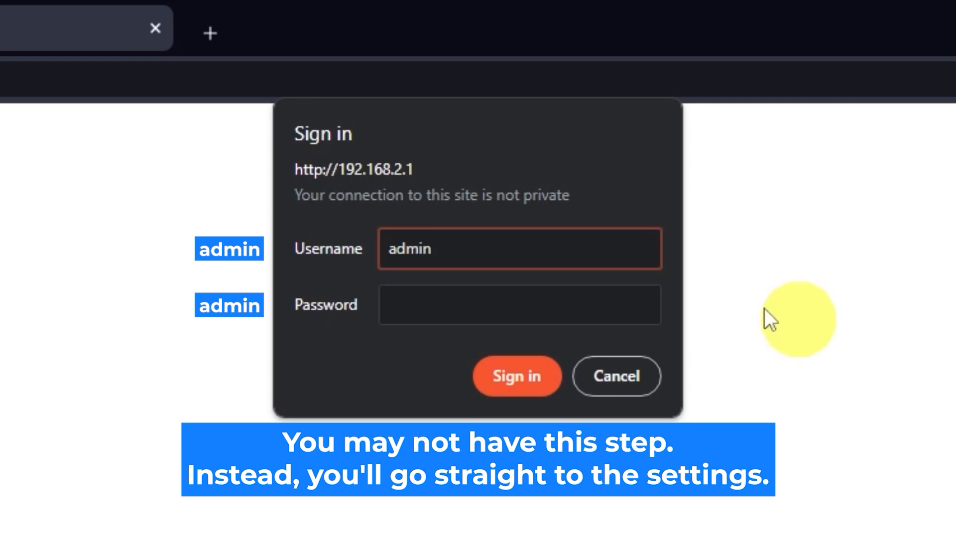
pyautogui.click(572, 296)
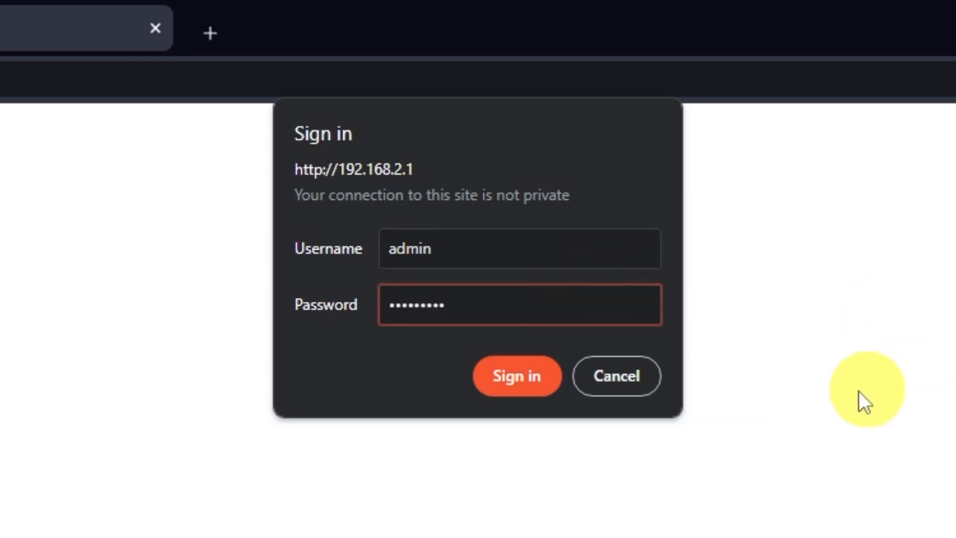
pyautogui.click(528, 387)
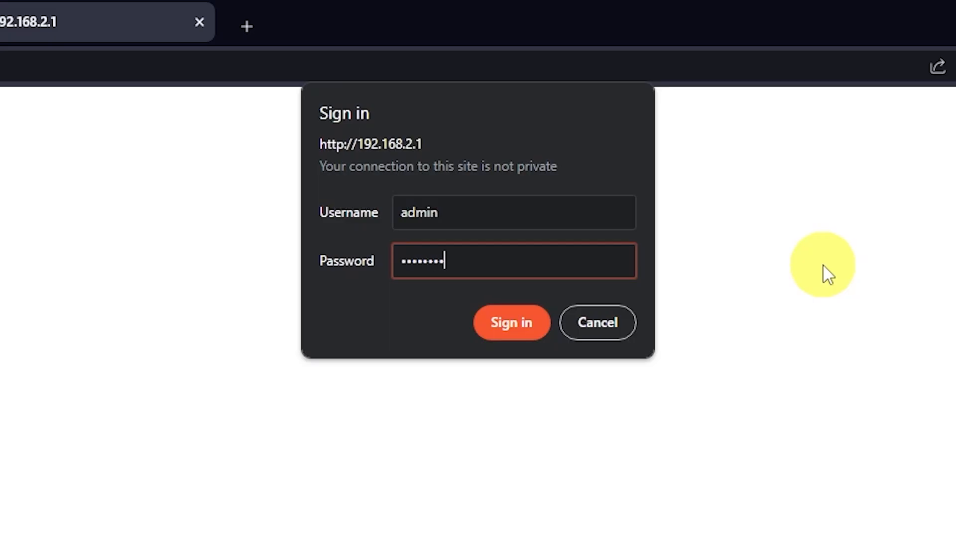
pyautogui.click(537, 334)
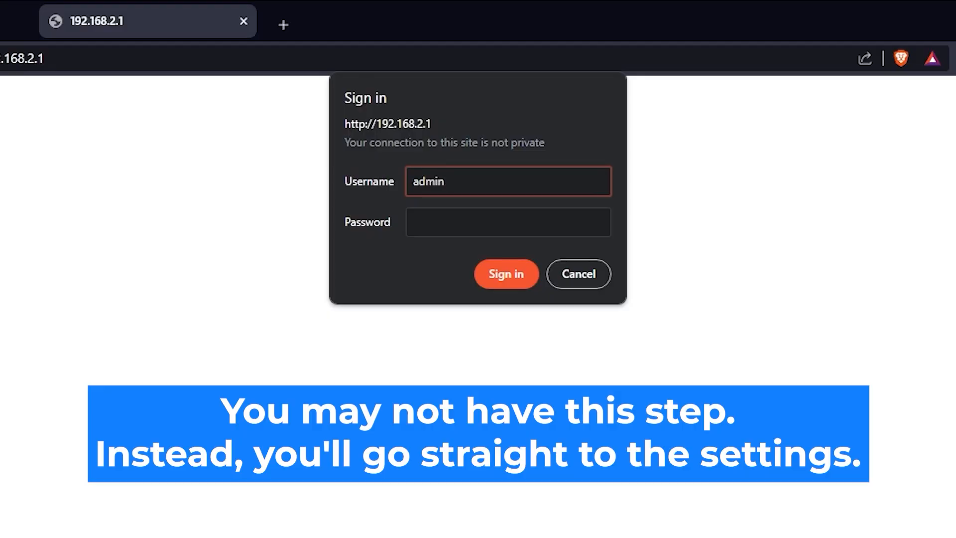
pyautogui.click(518, 222)
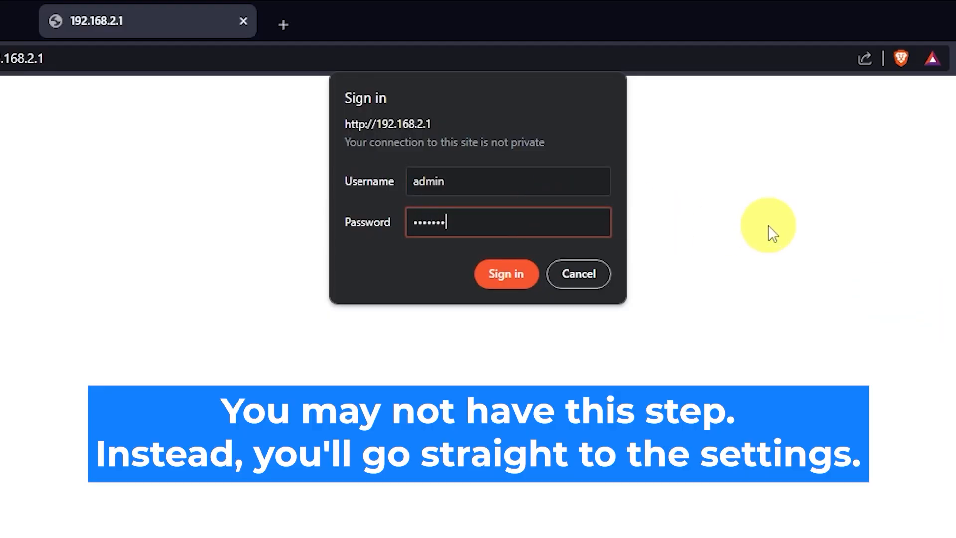
pyautogui.click(513, 280)
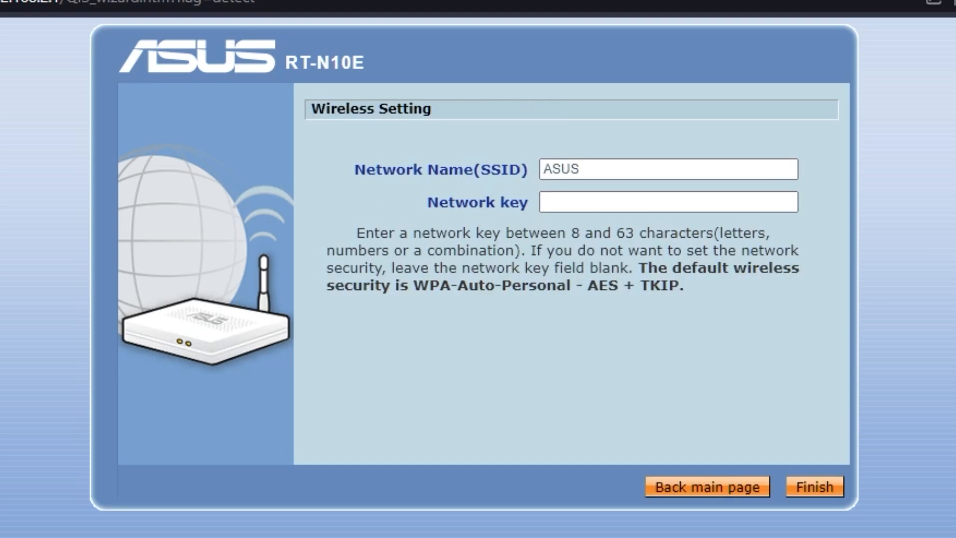
# Step: Set the SSID to ASUS, enter a network key, and finish the wireless setup
pyautogui.click(582, 202)
pyautogui.click(613, 168)
pyautogui.click(623, 203)
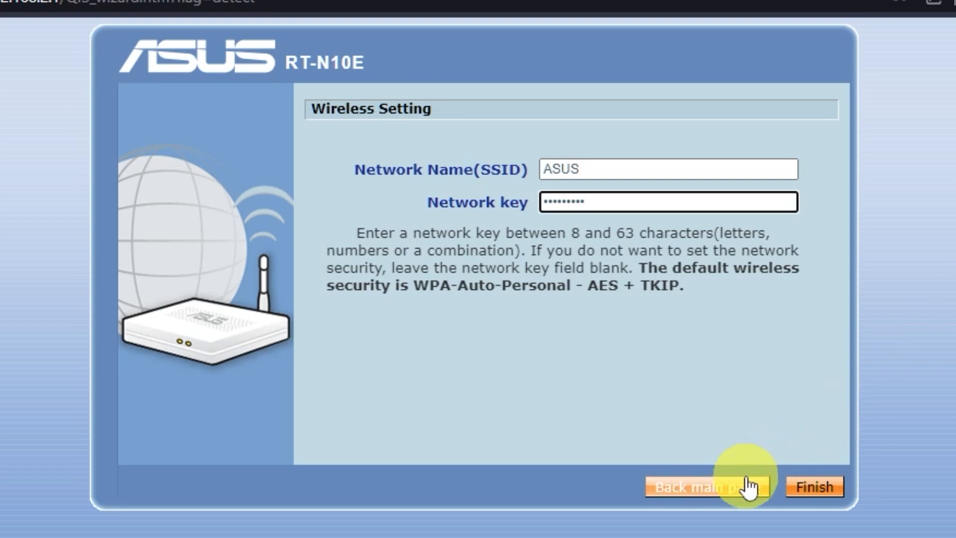
pyautogui.click(810, 490)
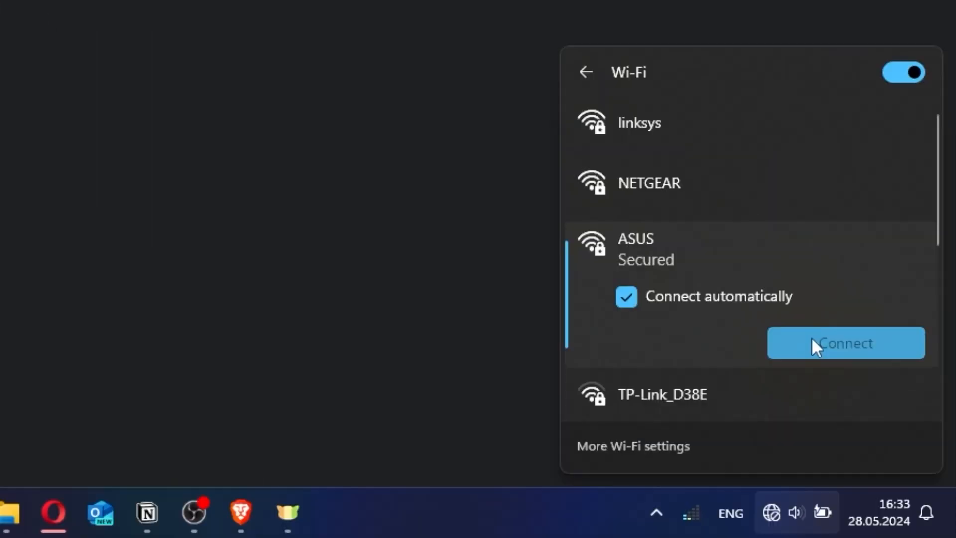
# Step: Connect Windows to the ASUS Wi-Fi network by entering its network security key
pyautogui.click(811, 337)
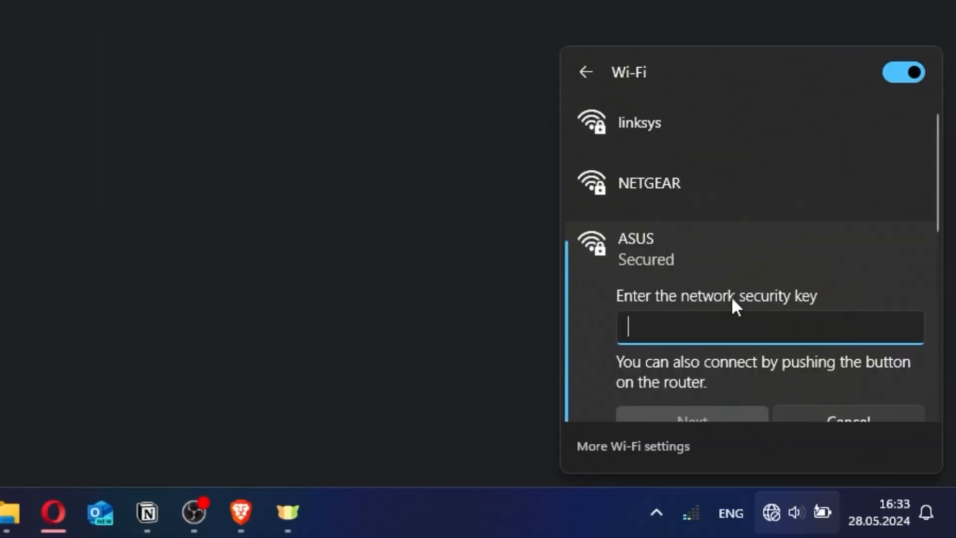
pyautogui.write('1234567890')
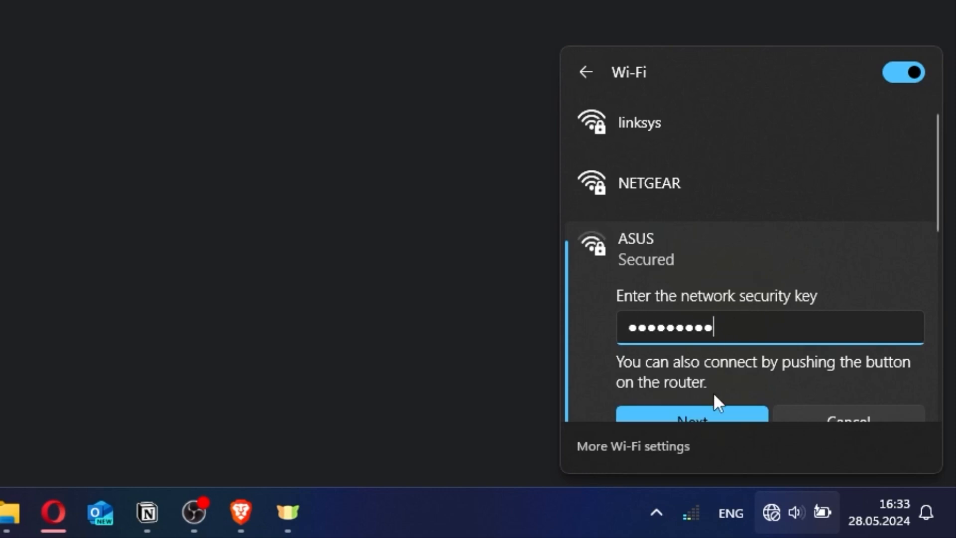
pyautogui.click(707, 413)
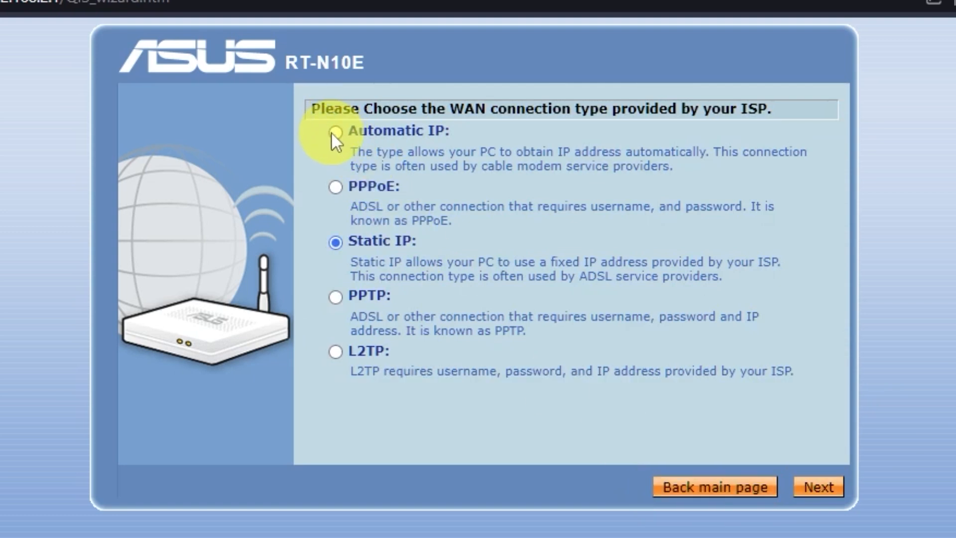
# Step: Choose Automatic IP for the WAN, skip host name and MAC, keep DNS automatic, and apply all settings
pyautogui.click(335, 132)
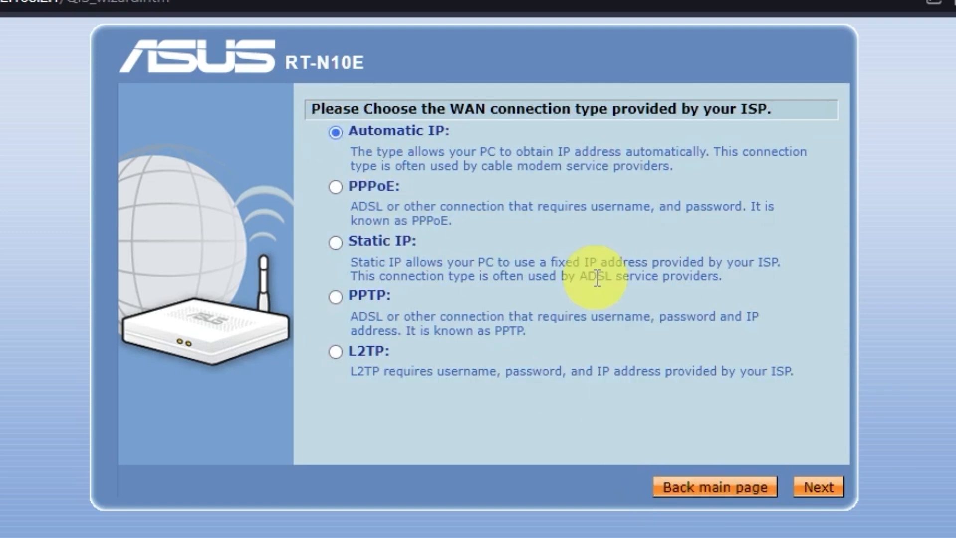
pyautogui.click(840, 493)
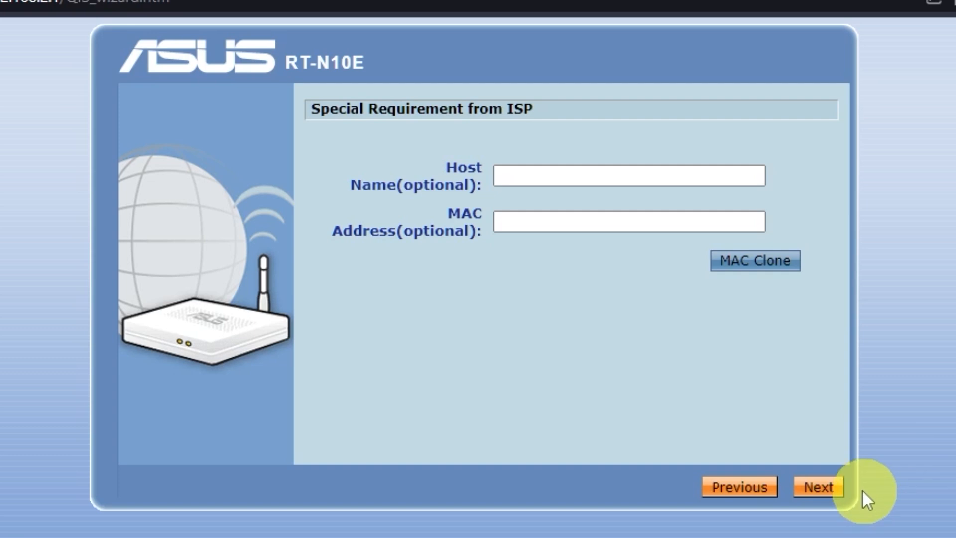
pyautogui.click(829, 490)
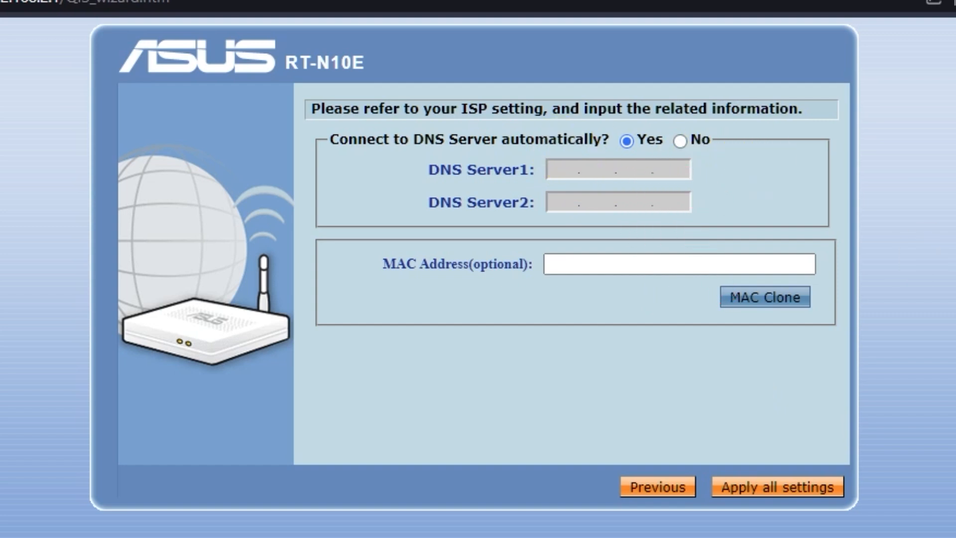
pyautogui.click(818, 491)
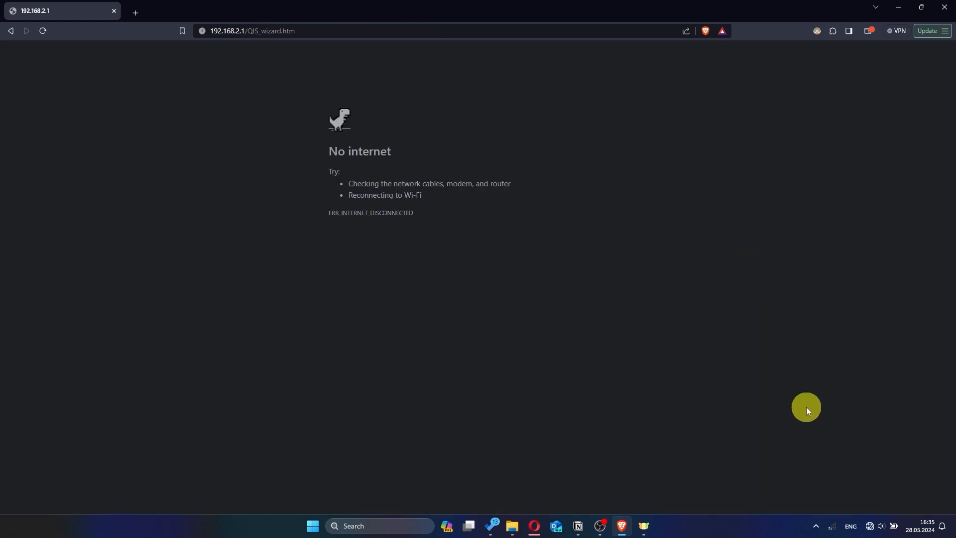
# Step: Check the available Wi-Fi networks from the Windows quick settings
pyautogui.click(870, 526)
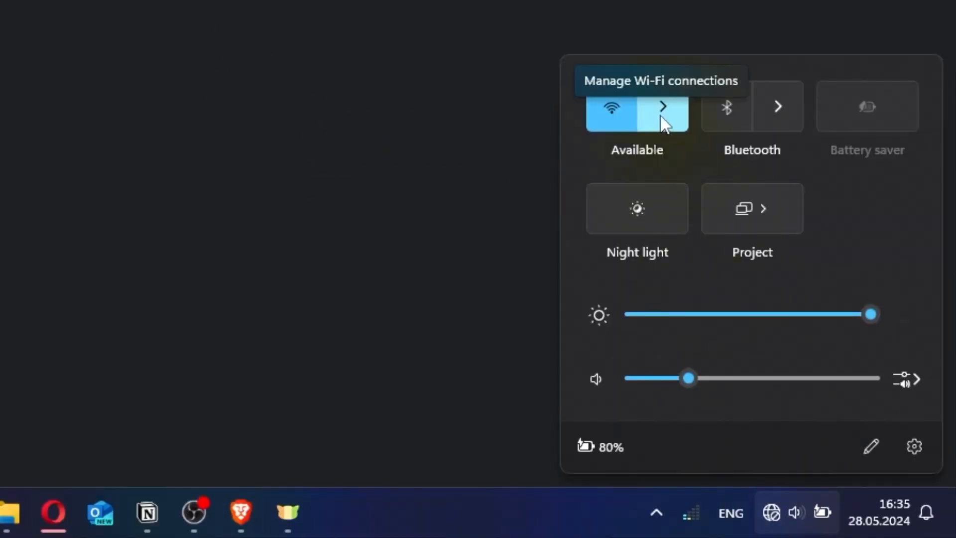
pyautogui.click(662, 117)
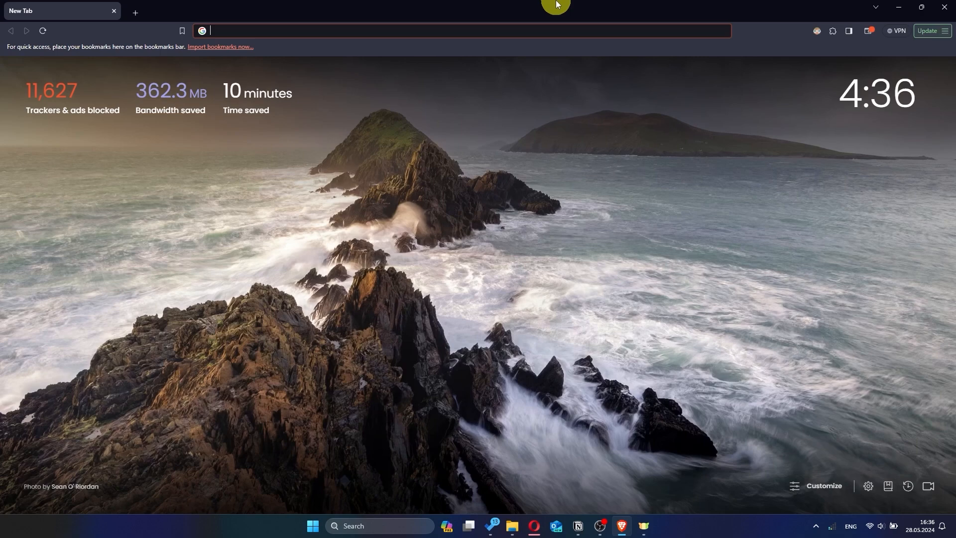
pyautogui.click(588, 251)
# Step: Reload 192.168.2.1 and sign in to the router as admin
pyautogui.click(335, 31)
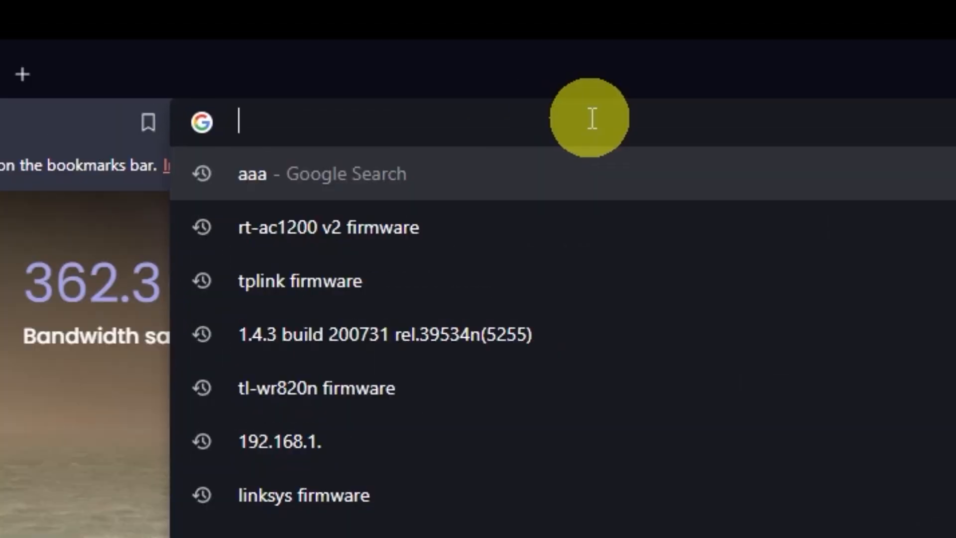
pyautogui.write('192.168.')
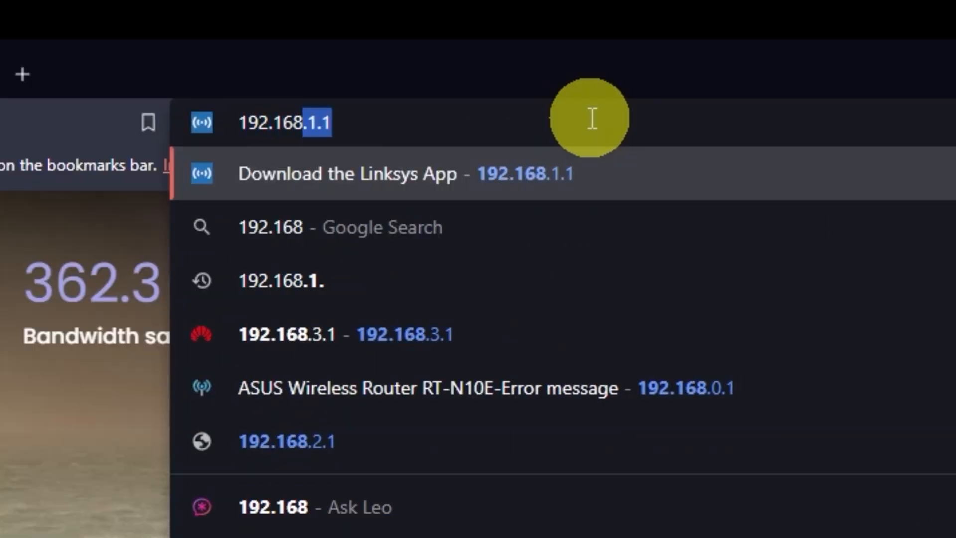
pyautogui.write('2')
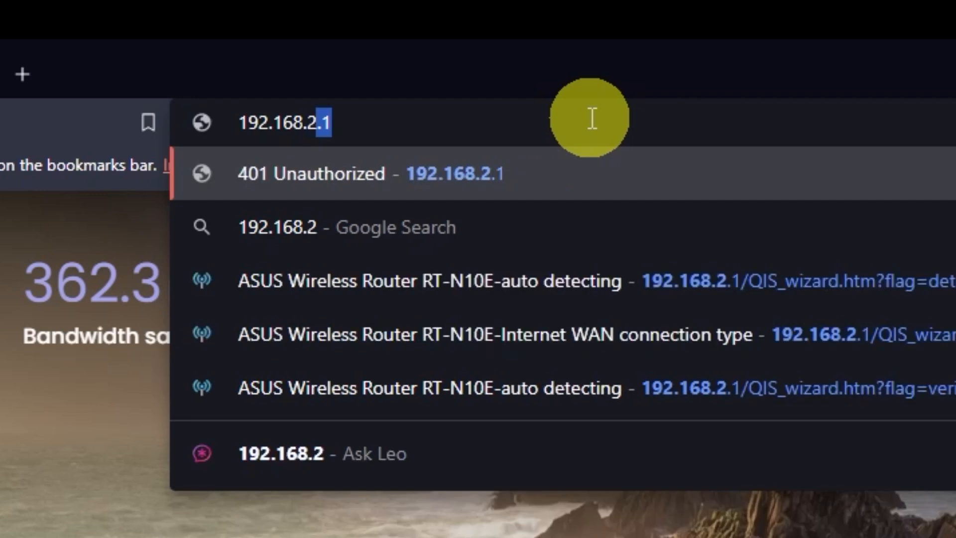
pyautogui.write('.1')
pyautogui.press('Return')
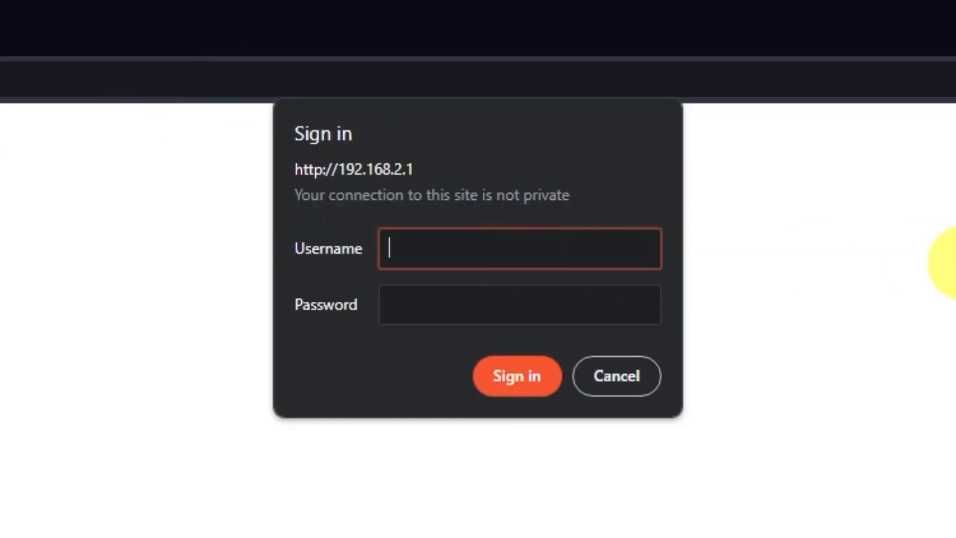
pyautogui.click(660, 306)
pyautogui.write('admin')
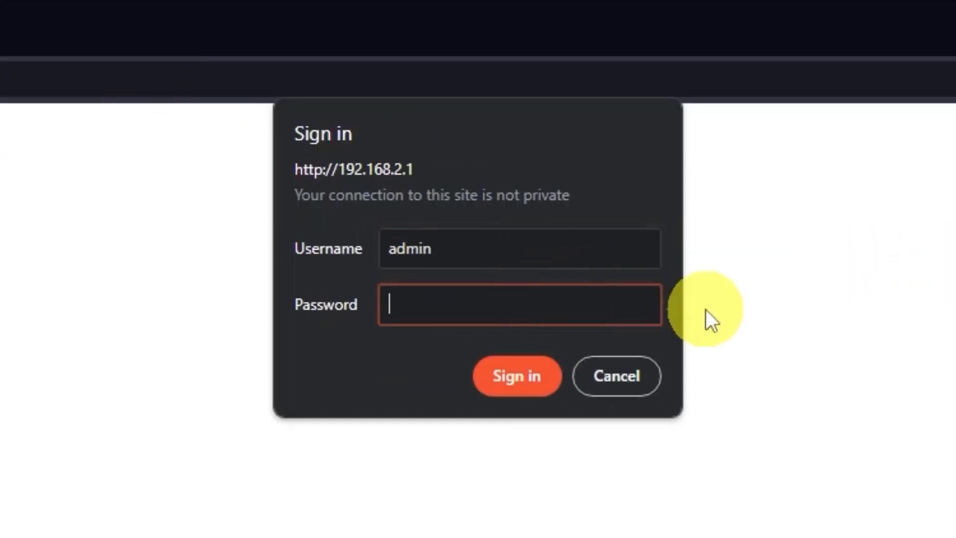
pyautogui.click(531, 375)
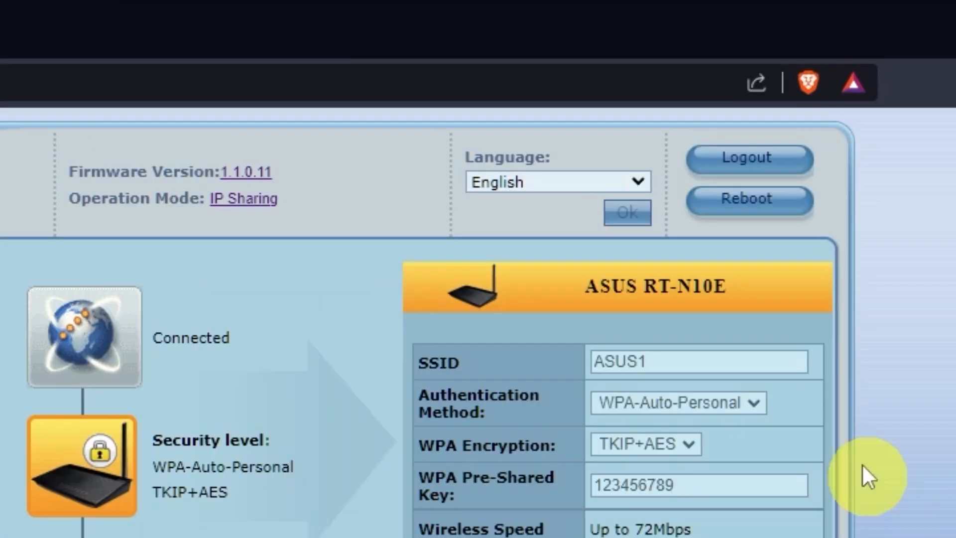
# Step: Reboot the router, then search 'hhh' to confirm internet access works
pyautogui.click(771, 217)
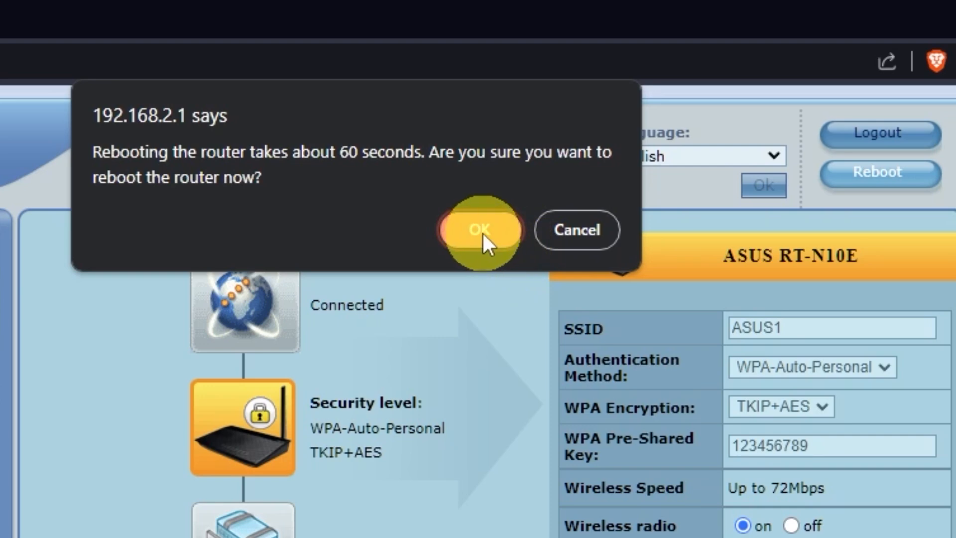
pyautogui.click(480, 234)
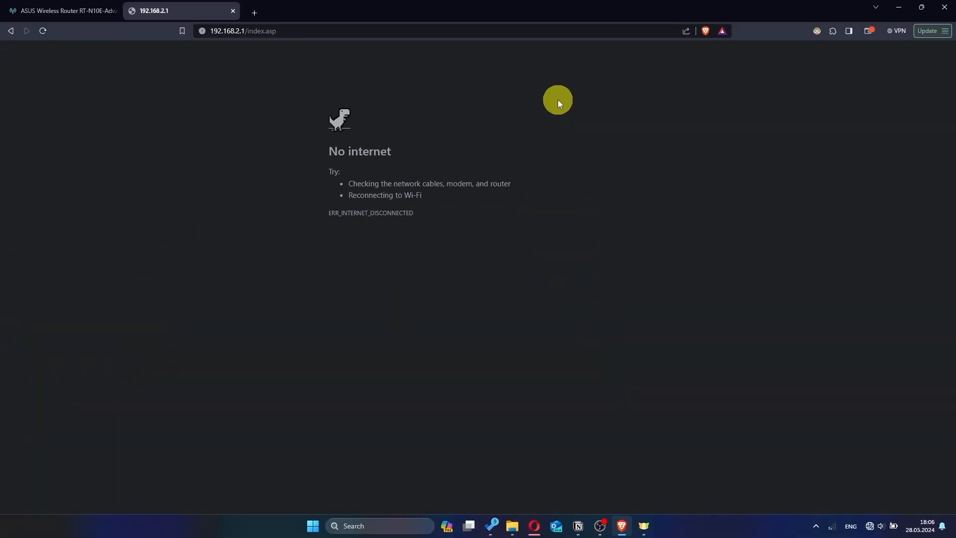
pyautogui.write('h')
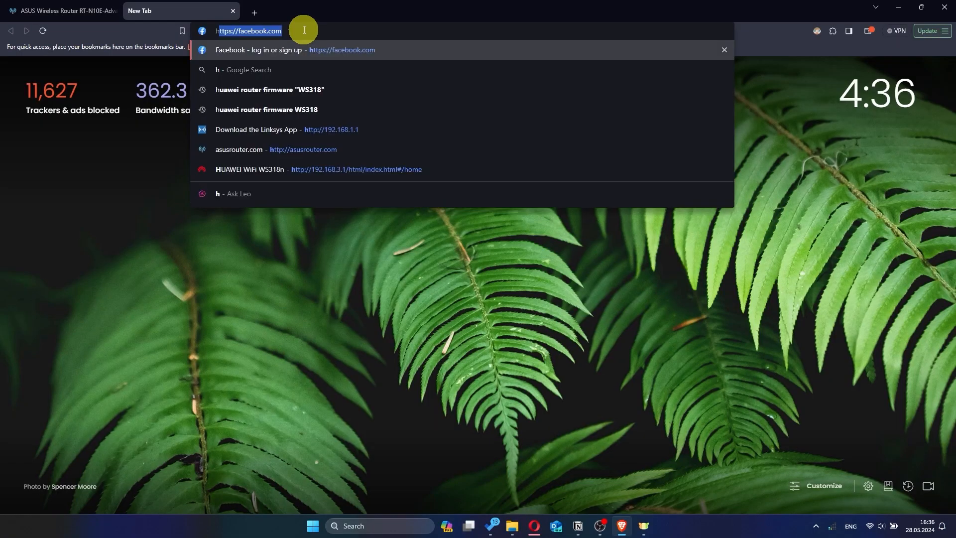
pyautogui.write('hh')
pyautogui.press('Return')
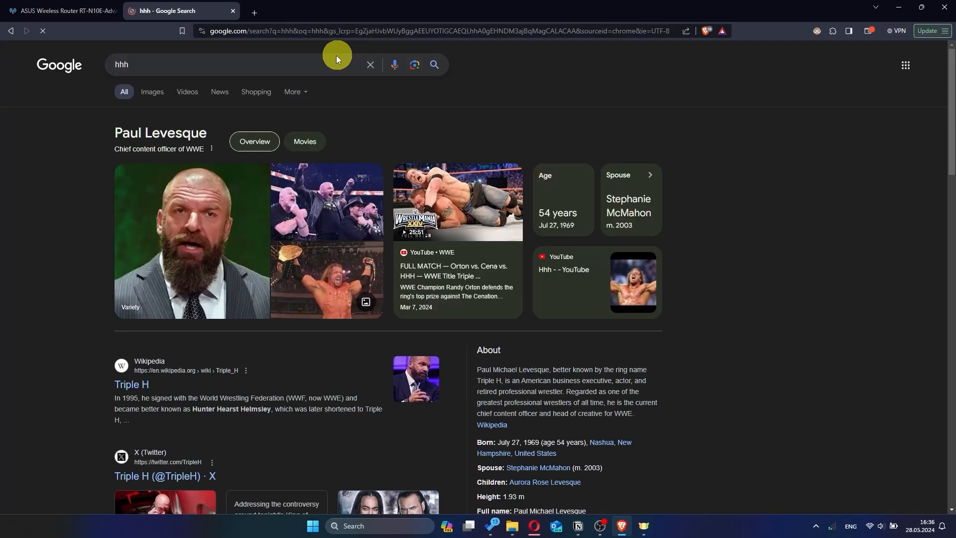
# Step: Close the Google tab and sign back in to the router as admin, declining to save the password
pyautogui.click(233, 11)
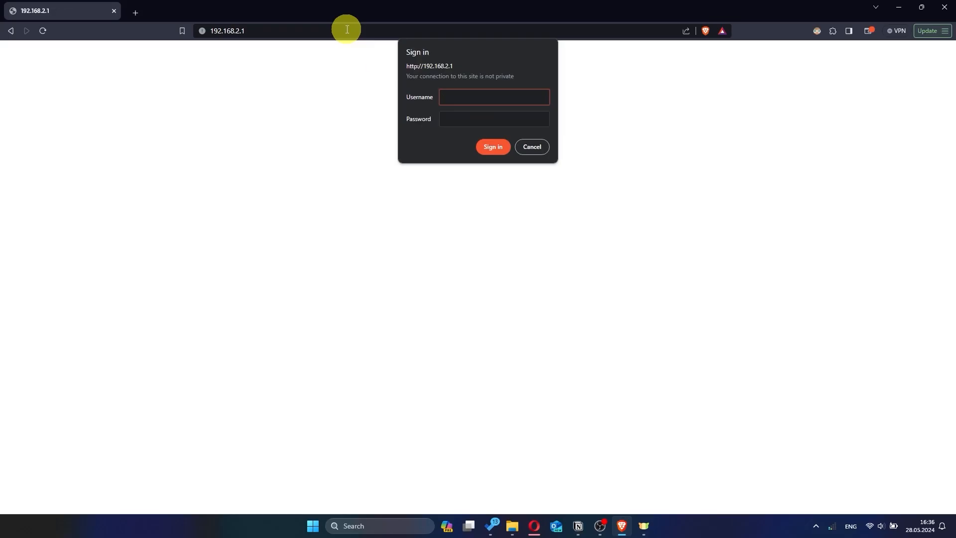
pyautogui.click(495, 99)
pyautogui.write('a')
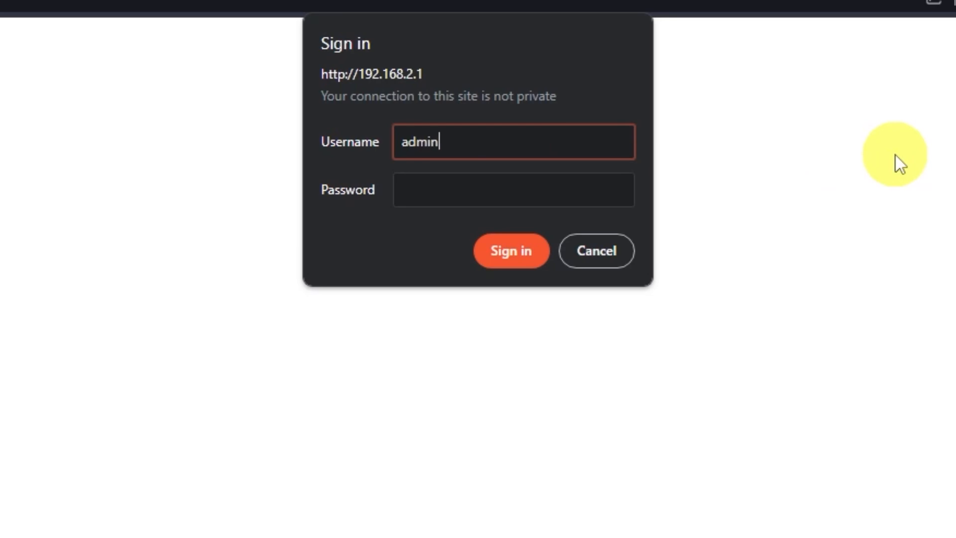
pyautogui.write('dmin')
pyautogui.press('Tab')
pyautogui.write('admin')
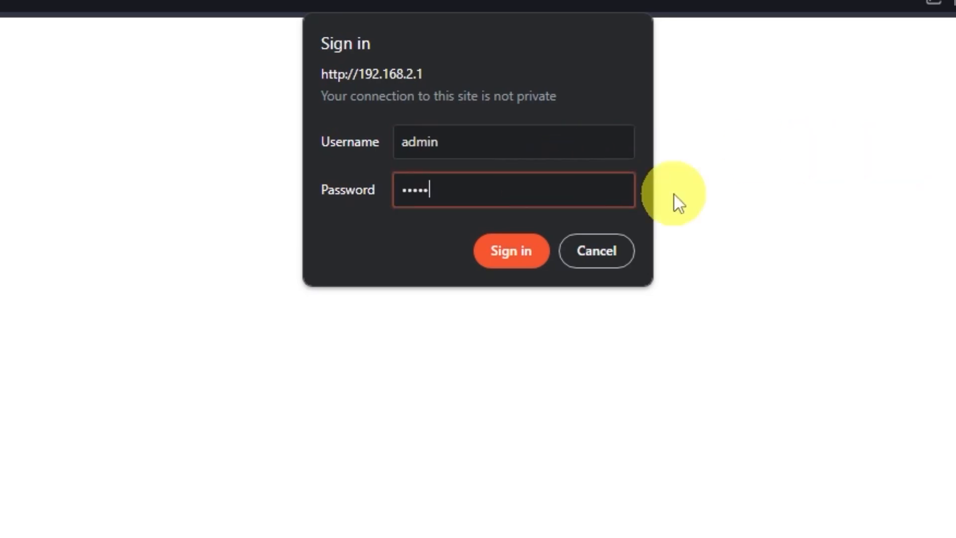
pyautogui.click(523, 251)
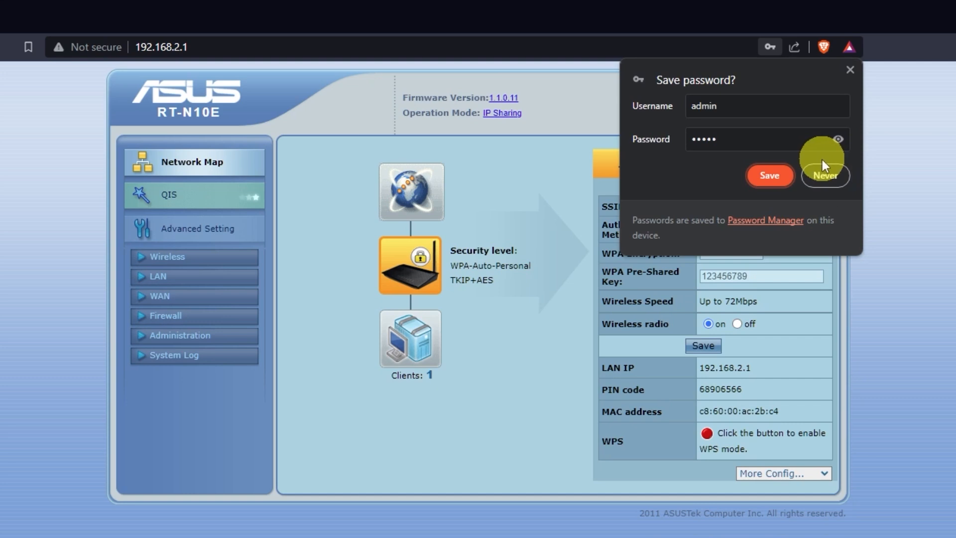
pyautogui.click(823, 169)
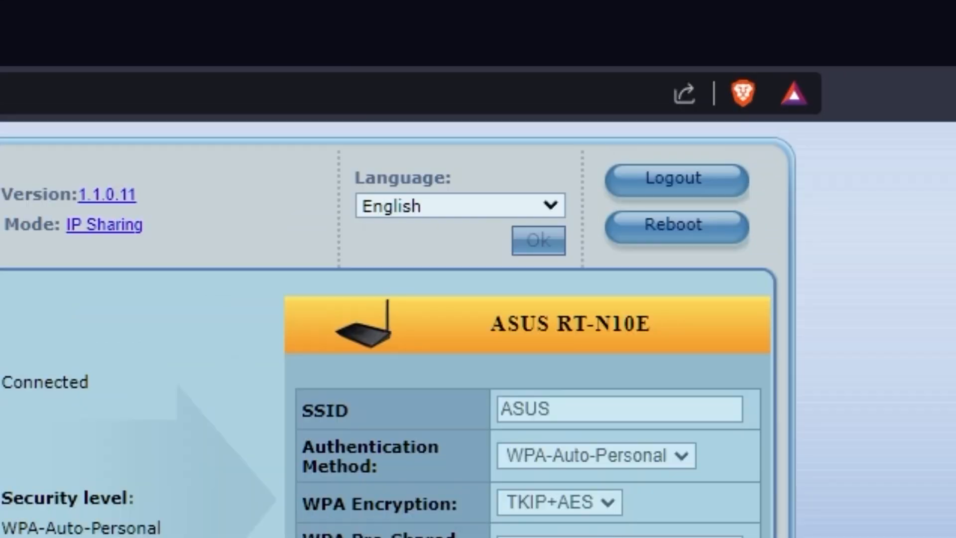
# Step: Keep English as the interface language, then clone the computer's MAC into WAN settings and apply
pyautogui.click(552, 203)
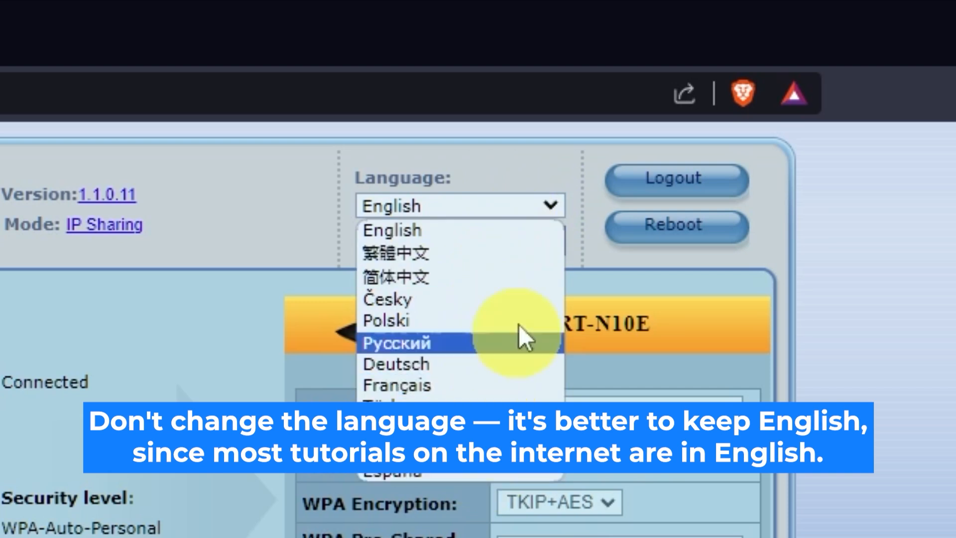
pyautogui.click(552, 207)
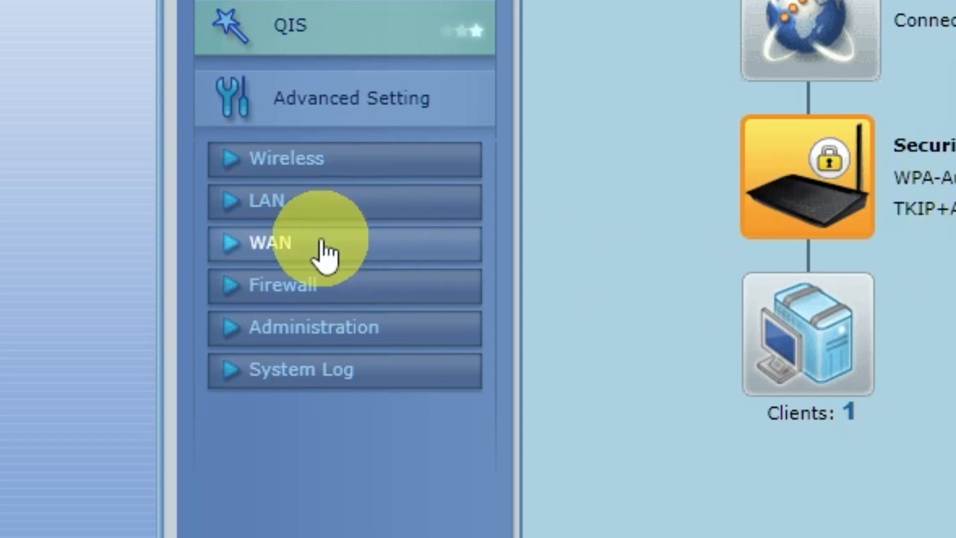
pyautogui.click(331, 249)
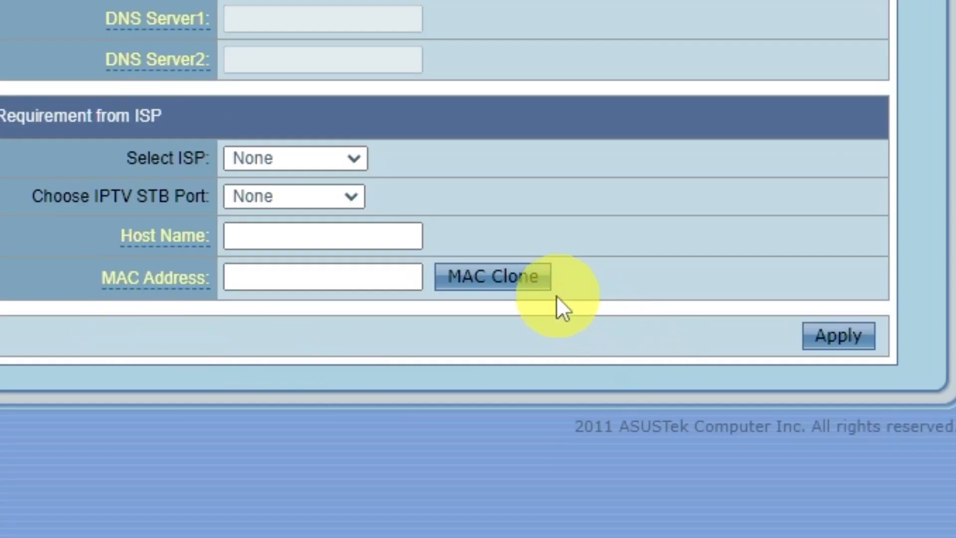
pyautogui.click(525, 283)
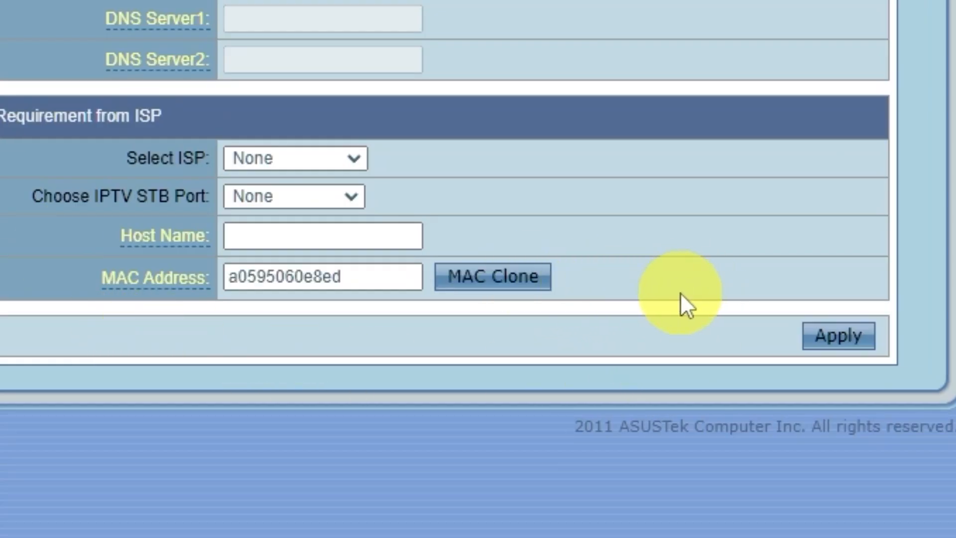
pyautogui.click(866, 338)
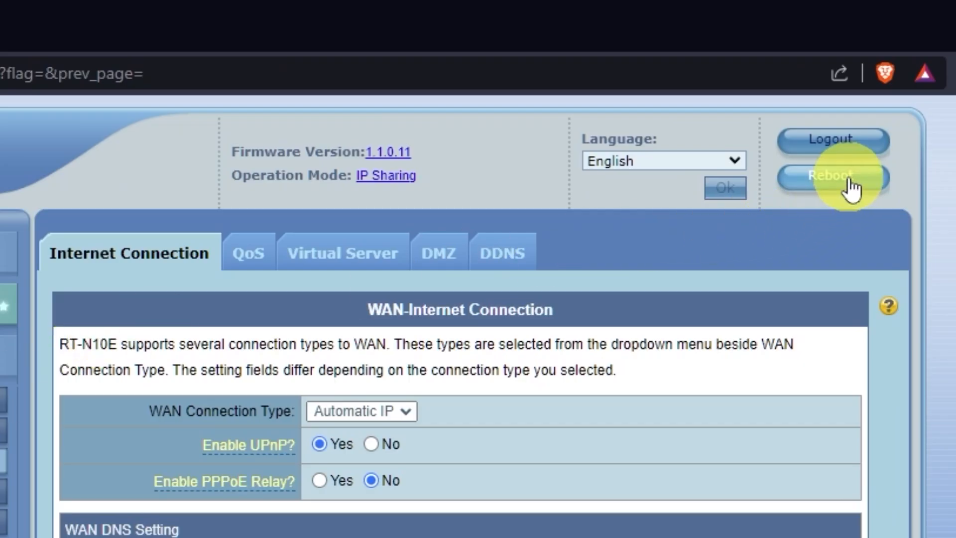
# Step: Reboot the router, then search Google for 'hhh' in a new tab to confirm internet access
pyautogui.click(852, 189)
pyautogui.click(480, 226)
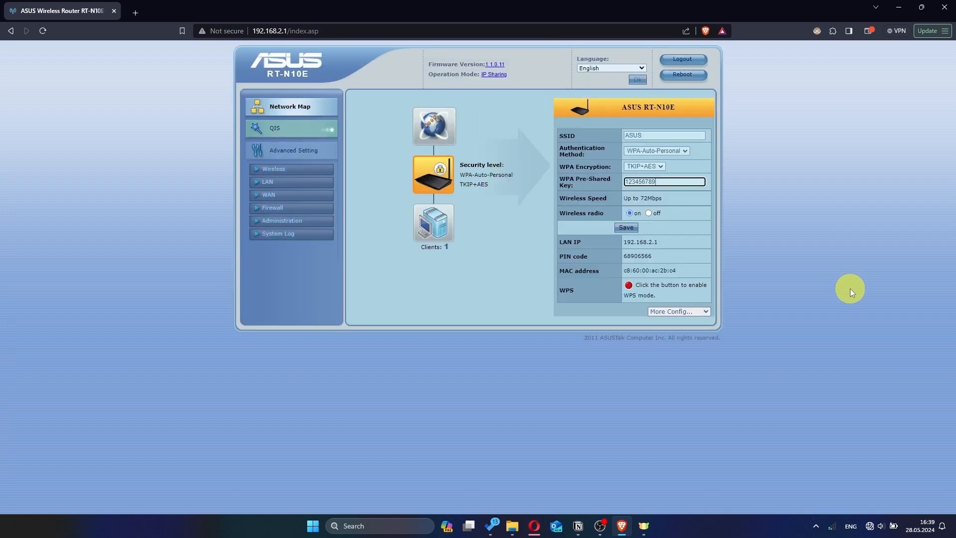
pyautogui.click(136, 13)
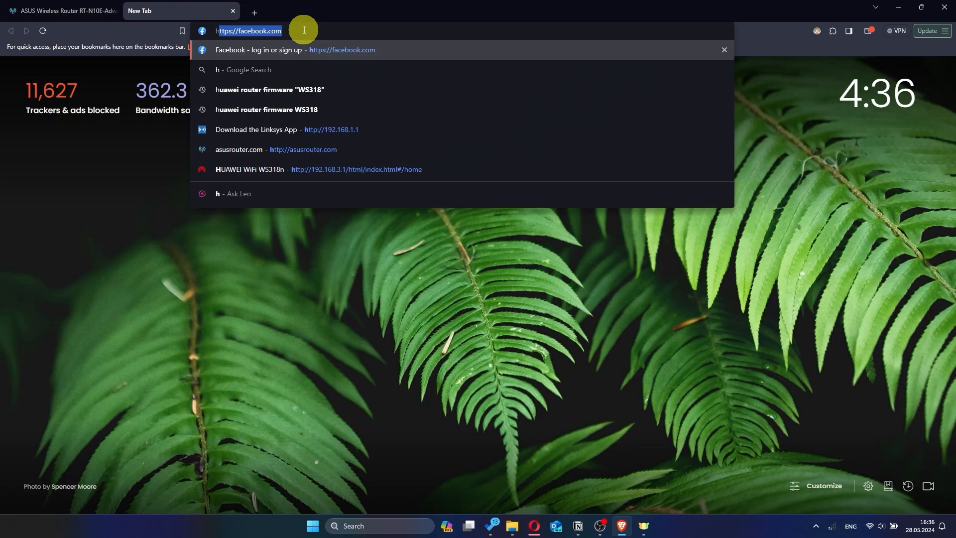
pyautogui.write('hh')
pyautogui.press('Return')
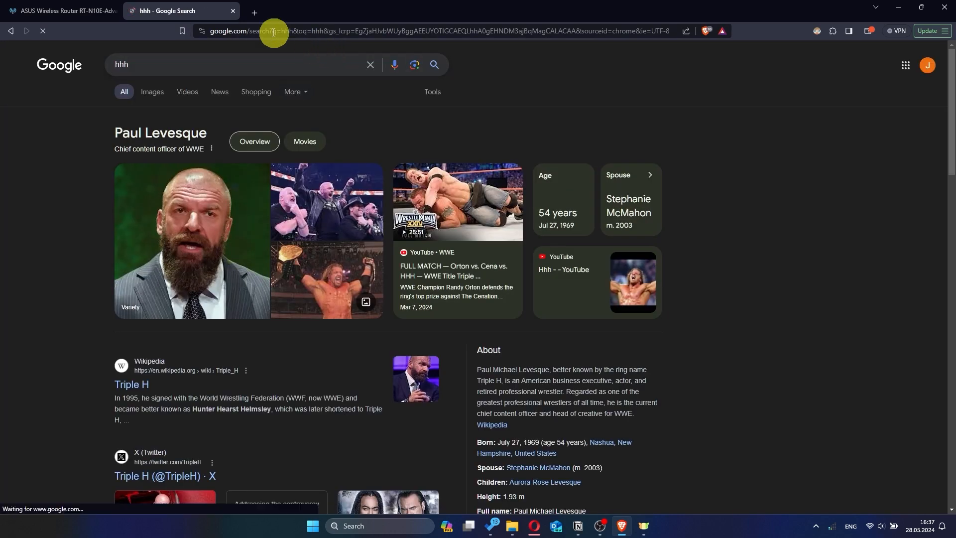